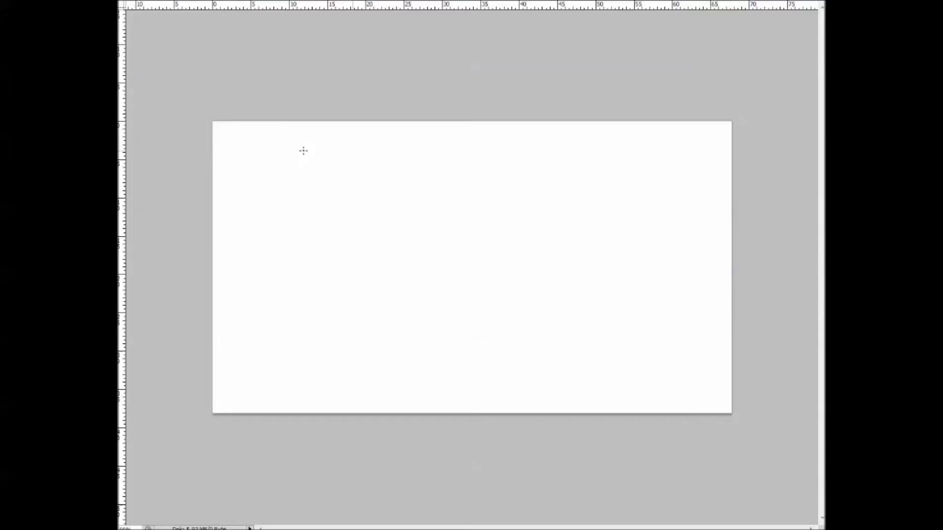
- Block in a rounded mauve head and reshape it slightly with Free Transform
mouse_move(487, 302)
left_mouse_down()
mouse_move(488, 201)
mouse_move(541, 294)
mouse_move(478, 329)
mouse_move(550, 301)
left_mouse_up()
left_click_drag(521, 171, 442, 275)
mouse_move(491, 177)
left_mouse_down()
mouse_move(553, 301)
mouse_move(540, 319)
left_mouse_up()
key("ctrl+t")
key("Return")
- Paint eyes, nose and a dark open mouth, and add a neck below
left_click_drag(526, 253, 555, 263)
mouse_move(503, 280)
left_mouse_down()
mouse_move(521, 300)
mouse_move(538, 297)
mouse_move(560, 315)
left_mouse_up()
key("Return")
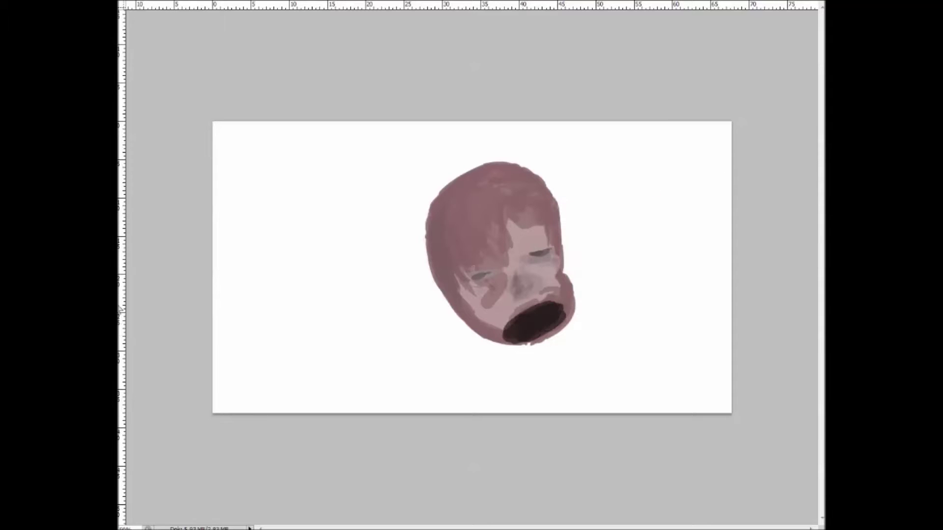
left_click_drag(432, 211, 428, 290)
mouse_move(456, 186)
left_mouse_down()
mouse_move(423, 354)
mouse_move(443, 388)
left_mouse_up()
- Add a red skull wound, a dark highlighted eye and textured cheek strokes
left_click_drag(490, 190, 452, 260)
mouse_move(540, 246)
left_mouse_down()
mouse_move(540, 274)
mouse_move(546, 243)
left_mouse_up()
left_click_drag(487, 273, 460, 299)
mouse_move(521, 252)
left_mouse_down()
mouse_move(457, 302)
mouse_move(565, 302)
left_mouse_up()
- Refine the snout edge, upper lip, nose lines, under-eye shadow and lower teeth
left_click_drag(569, 270, 572, 310)
mouse_move(516, 312)
left_mouse_down()
mouse_move(563, 321)
mouse_move(563, 309)
left_mouse_up()
left_click_drag(509, 295, 543, 280)
left_click_drag(474, 295, 511, 320)
left_click_drag(520, 243, 513, 285)
left_click_drag(511, 333, 560, 321)
- Add red around the mouth and chin, and shade the back of the head and neck
left_click_drag(499, 339, 538, 354)
left_click_drag(506, 322, 550, 314)
left_click_drag(481, 307, 548, 319)
left_click_drag(439, 315, 408, 358)
left_click_drag(427, 206, 433, 334)
left_click_drag(552, 324, 516, 350)
- Darken the cheek, eye socket, mouth area and chin beside the red patch
left_click_drag(536, 235, 550, 243)
left_click_drag(498, 267, 450, 282)
mouse_move(481, 231)
left_mouse_down()
mouse_move(535, 304)
mouse_move(511, 295)
mouse_move(555, 305)
left_mouse_up()
left_click_drag(550, 236, 472, 319)
left_click_drag(505, 344, 538, 356)
mouse_move(479, 237)
left_mouse_down()
mouse_move(560, 298)
mouse_move(544, 344)
left_mouse_up()
- Repaint the mouth as a closed lip with white fangs, then fill the background dark green
mouse_move(560, 295)
left_mouse_down()
mouse_move(526, 319)
mouse_move(546, 353)
left_mouse_up()
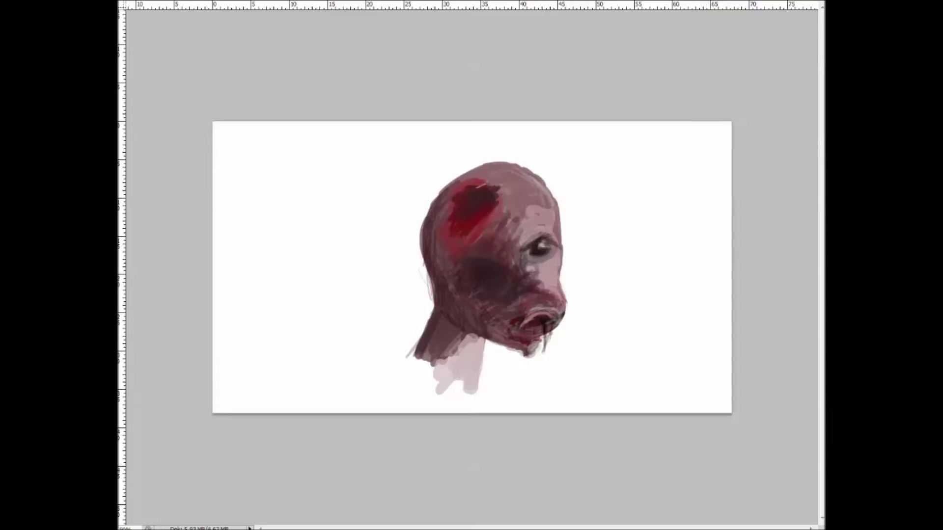
left_click_drag(536, 319, 541, 354)
key("alt+BackSpace")
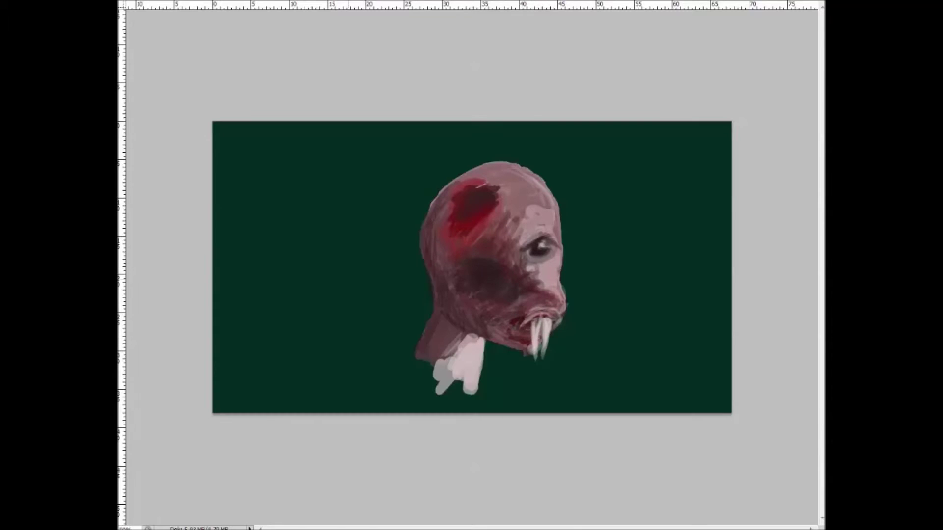
- Shade between the fangs and paint a broad dark neck down to the canvas bottom
left_click_drag(530, 324, 533, 356)
left_click_drag(552, 321, 555, 344)
left_click_drag(531, 327, 491, 353)
mouse_move(442, 320)
left_mouse_down()
mouse_move(471, 349)
mouse_move(442, 393)
left_mouse_up()
mouse_move(471, 354)
left_mouse_down()
mouse_move(378, 413)
mouse_move(428, 412)
mouse_move(442, 236)
left_mouse_up()
left_click_drag(393, 393, 541, 314)
left_click_drag(511, 176, 545, 236)
- Highlight the skull, add a cheek wrinkle, and shade the snout and jaw
left_click_drag(491, 280, 541, 244)
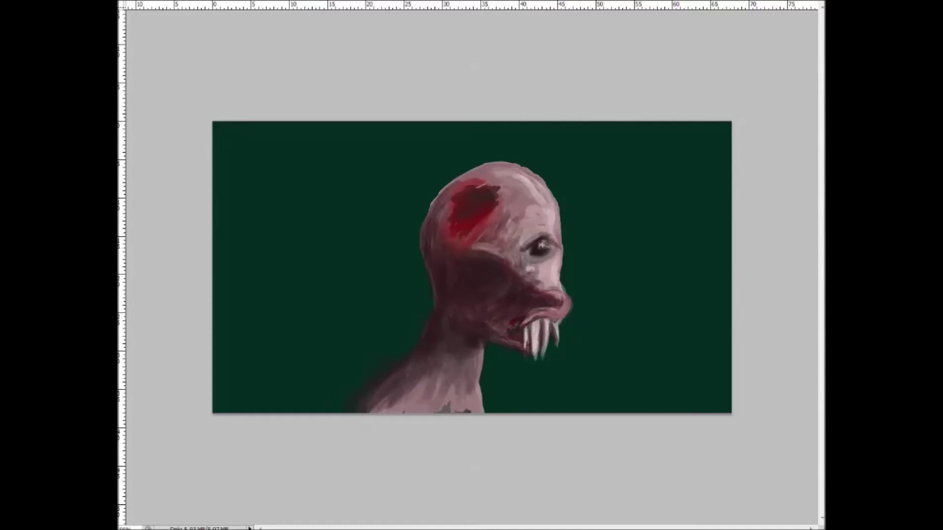
left_click_drag(472, 246, 513, 255)
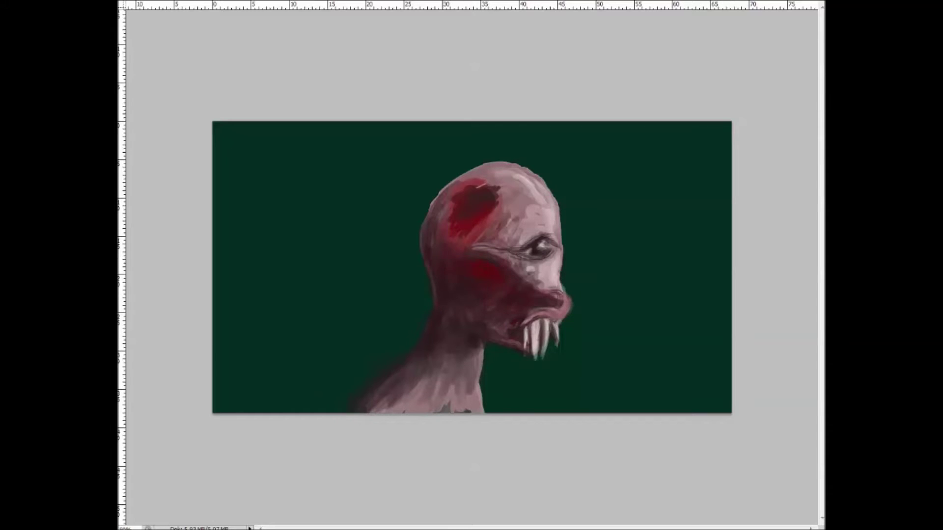
left_click_drag(523, 288, 550, 263)
mouse_move(524, 314)
left_mouse_down()
mouse_move(541, 334)
mouse_move(560, 330)
left_mouse_up()
mouse_move(565, 314)
left_mouse_down()
mouse_move(567, 338)
mouse_move(558, 333)
left_mouse_up()
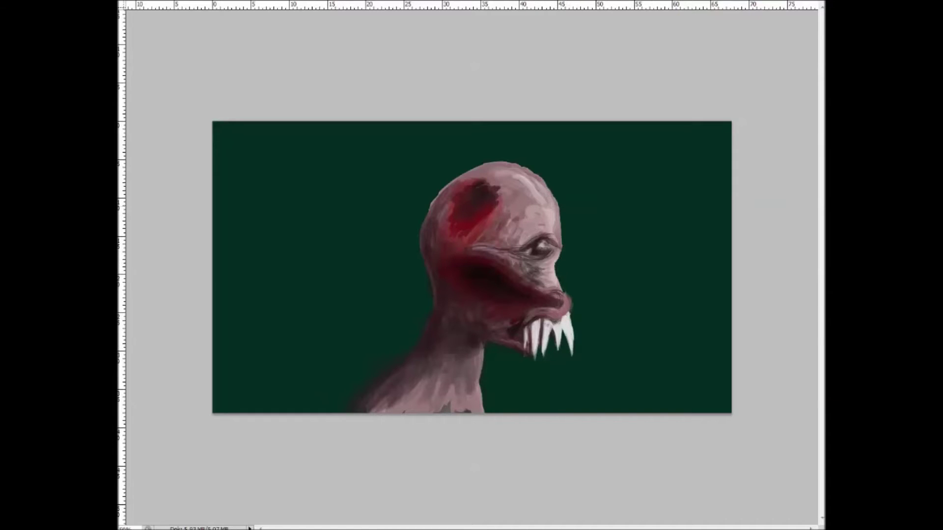
- Add light highlights on the neck and chest and lighten the snout tip
left_click_drag(444, 361, 464, 389)
left_click_drag(378, 406, 456, 365)
mouse_move(437, 412)
left_mouse_down()
mouse_move(472, 363)
mouse_move(492, 412)
left_mouse_up()
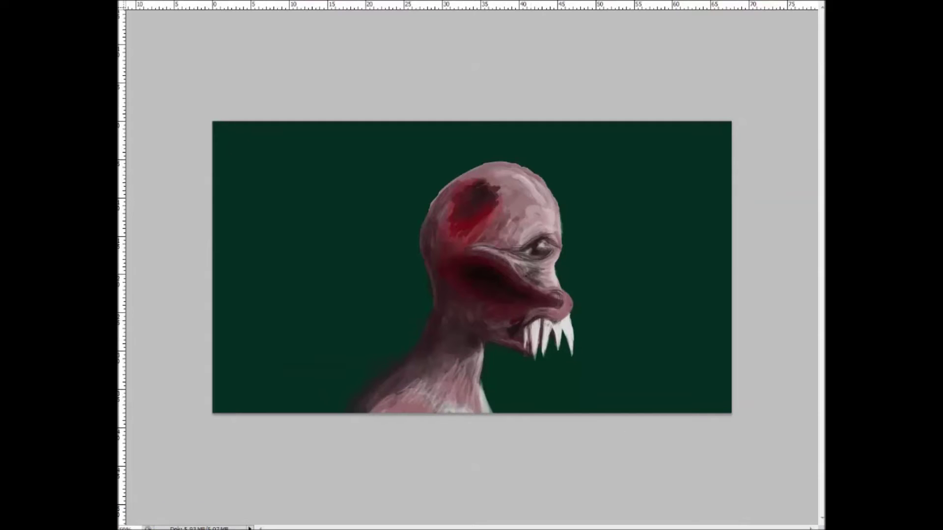
mouse_move(554, 291)
left_mouse_down()
mouse_move(566, 301)
mouse_move(548, 284)
left_mouse_up()
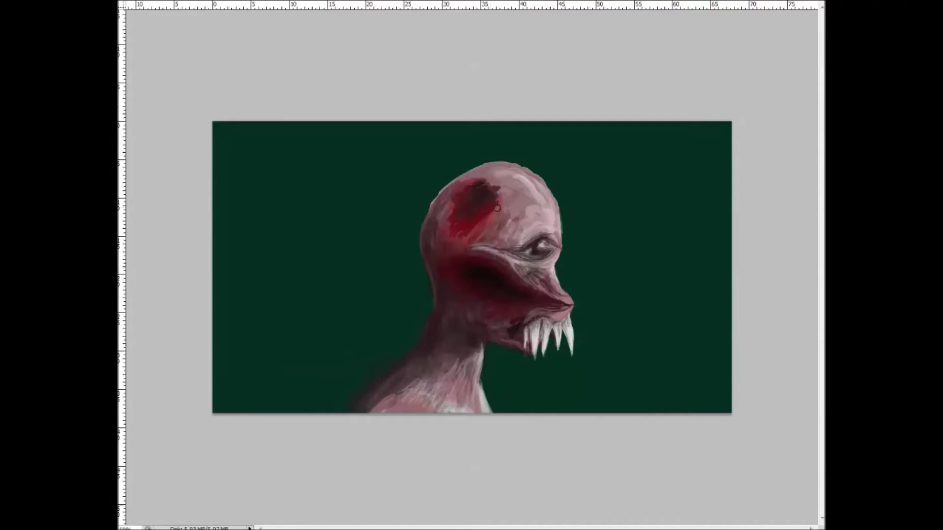
- Add pink to the cheek fold, deepen the red patch, and lighten the skull
left_click_drag(540, 172, 520, 216)
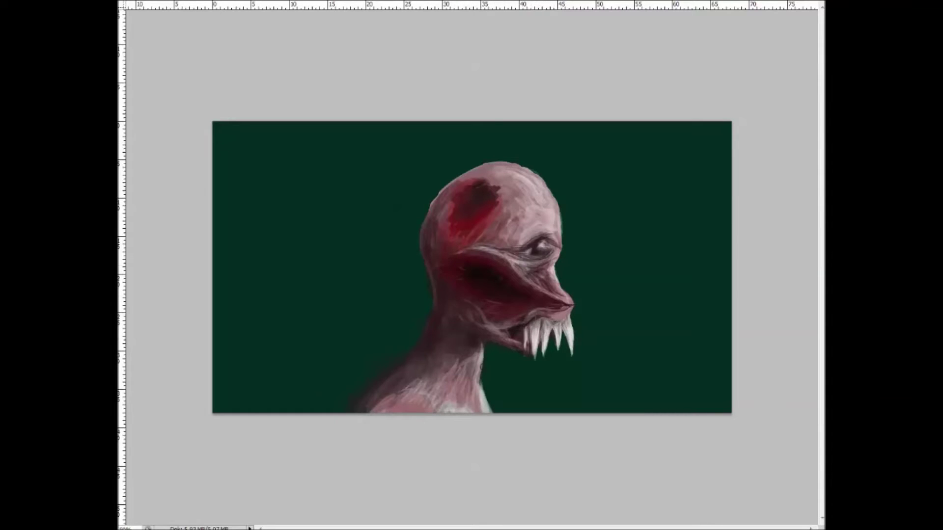
mouse_move(494, 319)
left_mouse_down()
mouse_move(521, 295)
mouse_move(487, 275)
mouse_move(533, 297)
left_mouse_up()
left_click_drag(505, 204, 447, 221)
left_click_drag(484, 273, 506, 291)
left_click_drag(427, 236, 467, 167)
left_click_drag(442, 196, 511, 162)
mouse_move(454, 251)
left_mouse_down()
mouse_move(482, 228)
mouse_move(520, 223)
left_mouse_up()
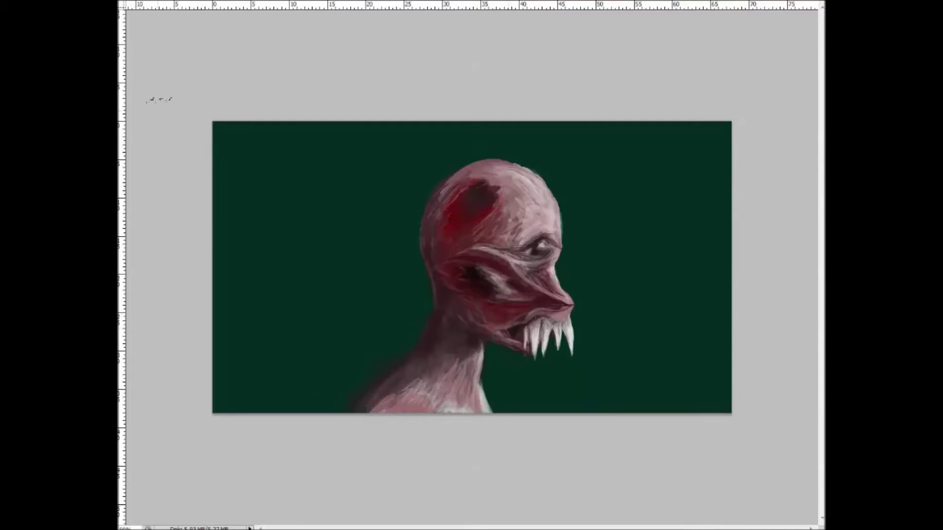
mouse_move(504, 166)
left_mouse_down()
mouse_move(550, 187)
mouse_move(546, 216)
left_mouse_up()
- Paint thin crest strokes on top of the skull, undoing one stray arc
left_click_drag(482, 158, 456, 155)
left_click_drag(452, 158, 390, 165)
key("ctrl+z")
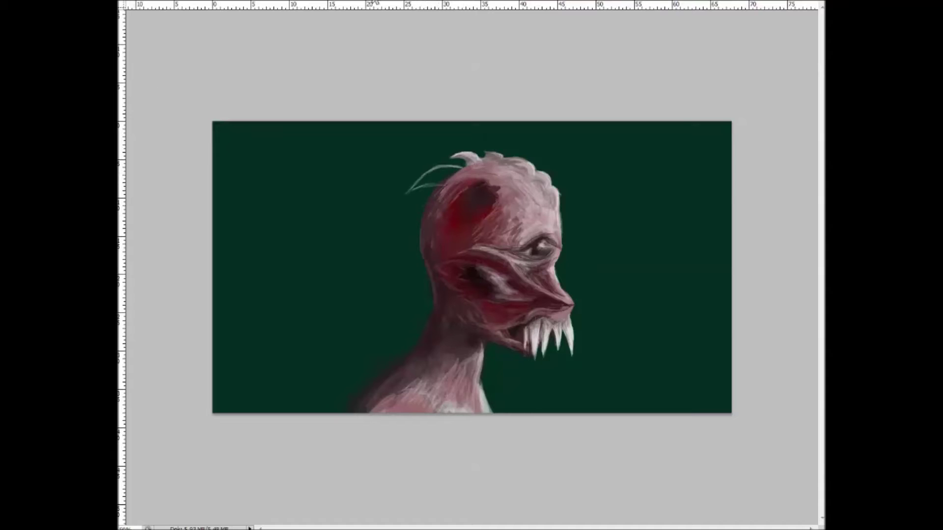
- Paint a grey-pink pointed spike behind the head and shade its edges
left_click_drag(461, 178, 417, 183)
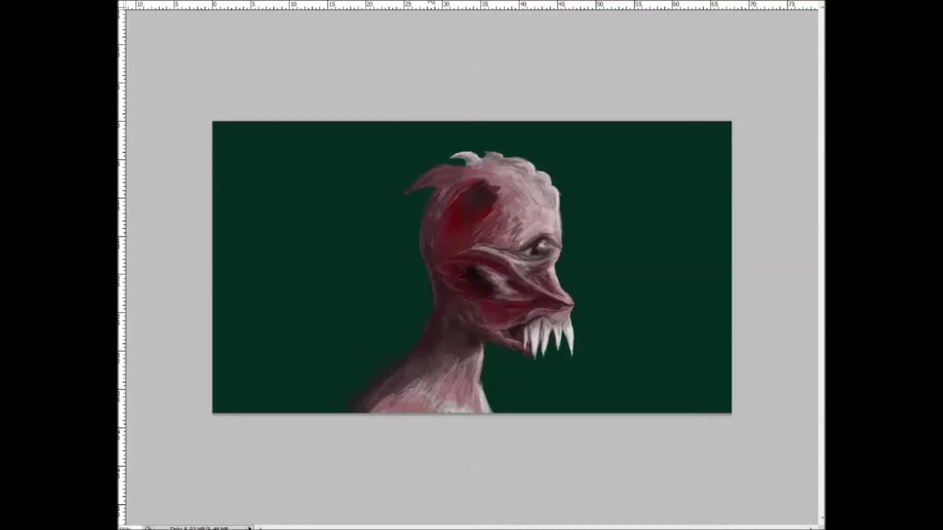
mouse_move(417, 366)
left_mouse_down()
mouse_move(366, 410)
mouse_move(405, 393)
left_mouse_up()
mouse_move(427, 203)
left_mouse_down()
mouse_move(344, 253)
mouse_move(420, 244)
left_mouse_up()
left_click_drag(414, 214, 361, 243)
left_click_drag(483, 174, 440, 196)
left_click_drag(422, 228, 368, 243)
left_click_drag(425, 205, 372, 232)
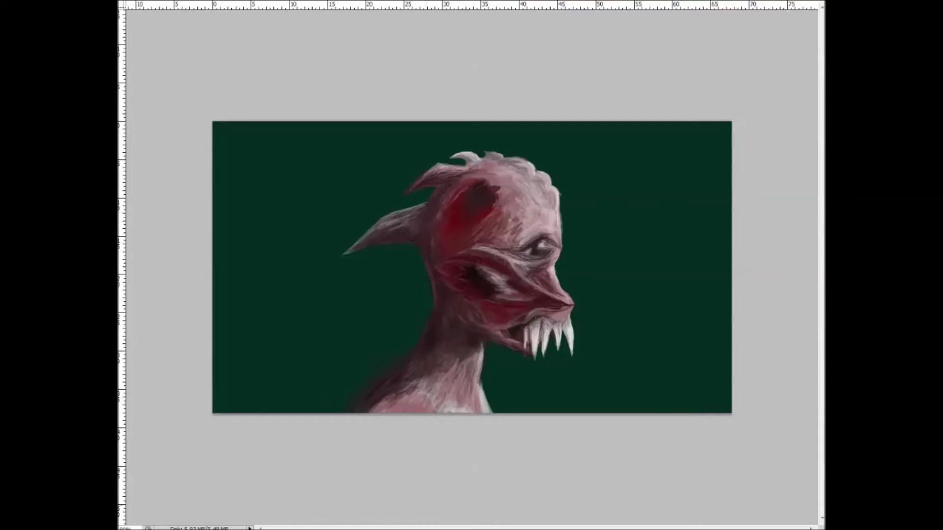
- Draw wing lines behind the neck and fill the membrane with dark pink
left_click_drag(425, 268, 261, 356)
left_click_drag(407, 336, 245, 376)
mouse_move(433, 294)
left_mouse_down()
mouse_move(375, 285)
mouse_move(275, 349)
mouse_move(327, 319)
left_mouse_up()
left_click_drag(428, 325, 351, 407)
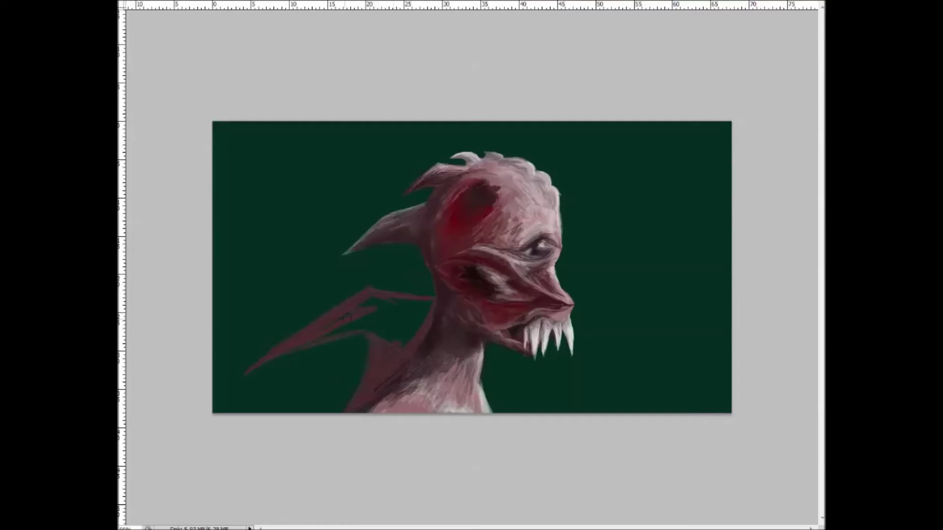
left_click_drag(430, 302, 327, 341)
- Paint darker ribs and shadow strokes across the wing membrane
left_click_drag(415, 344, 361, 403)
left_click_drag(403, 326, 317, 336)
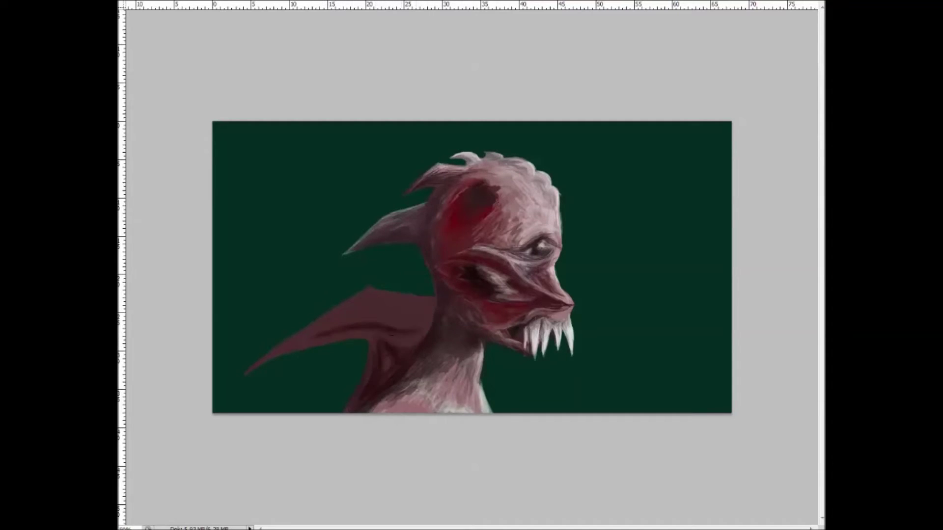
left_click_drag(433, 322, 275, 356)
left_click_drag(439, 391, 376, 410)
- Highlight the wing ribs and edges and refine the membrane shading
left_click_drag(415, 295, 295, 339)
left_click_drag(425, 321, 317, 334)
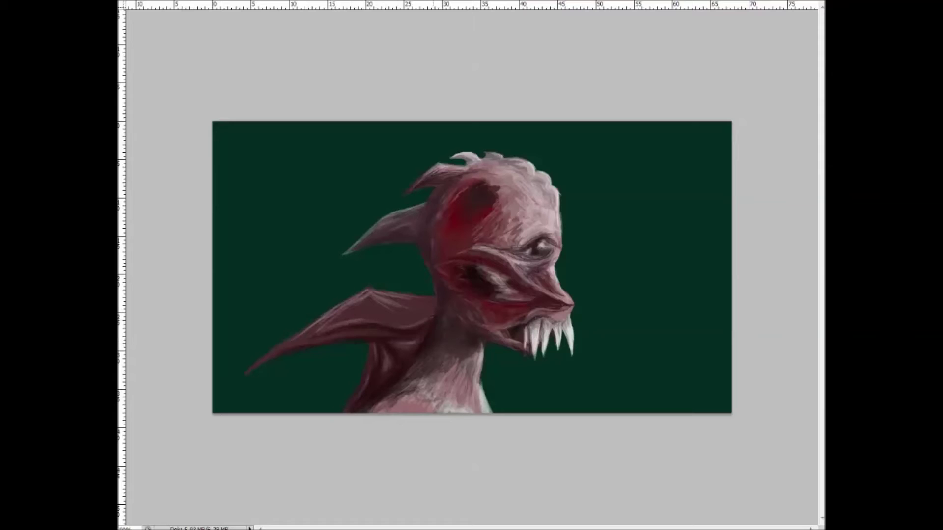
left_click_drag(422, 290, 285, 343)
left_click_drag(435, 300, 327, 326)
left_click_drag(401, 317, 347, 326)
left_click_drag(437, 290, 423, 329)
- Darken the lower neck, shade the eye and brow, and lighten the forehead
left_click_drag(413, 391, 376, 410)
left_click_drag(466, 363, 408, 400)
mouse_move(558, 243)
left_mouse_down()
mouse_move(516, 233)
mouse_move(506, 246)
mouse_move(496, 241)
mouse_move(526, 234)
left_mouse_up()
left_click_drag(485, 179, 448, 198)
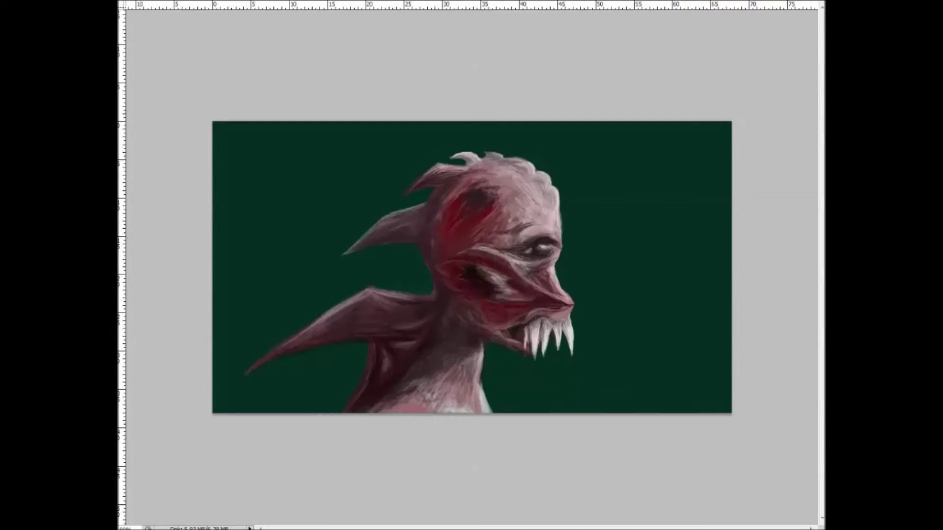
- Shift the creature left with the Move tool and paint a light hook below the jaw
left_click_drag(442, 270, 414, 270)
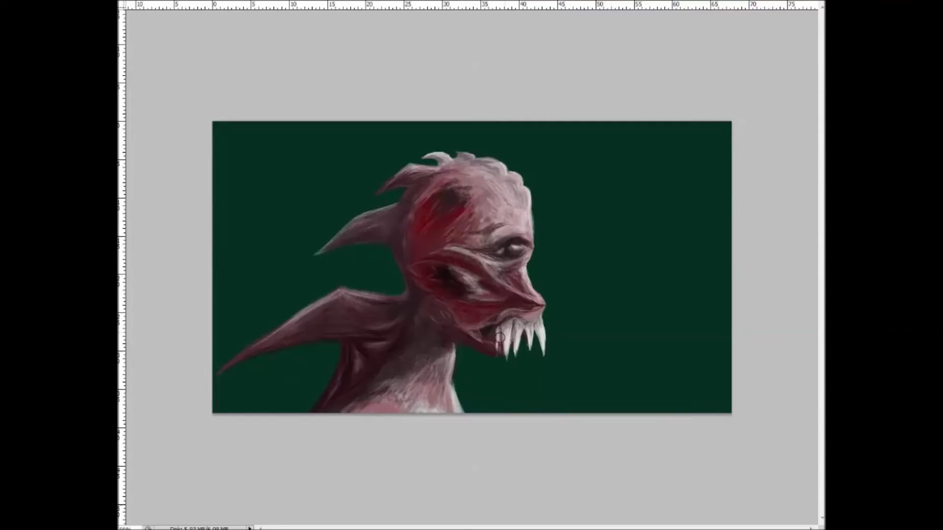
left_click_drag(455, 366, 489, 358)
left_click_drag(465, 370, 484, 413)
- Remove stray strokes, paint a pink fingered hand, and rotate it up and right
key("ctrl+alt+z")
mouse_move(530, 162)
left_mouse_down()
mouse_move(639, 238)
mouse_move(613, 241)
mouse_move(627, 270)
mouse_move(611, 184)
left_mouse_up()
key("ctrl+alt+z")
key("ctrl+alt+z")
mouse_move(590, 289)
left_mouse_down()
mouse_move(565, 236)
mouse_move(579, 191)
mouse_move(653, 245)
left_mouse_up()
key("m")
left_click_drag(547, 169, 622, 263)
mouse_move(592, 191)
left_mouse_down()
mouse_move(587, 265)
mouse_move(624, 241)
left_mouse_up()
- Shade and highlight the hand's fingers and its left side
left_click_drag(616, 154, 614, 207)
left_click_drag(646, 160, 641, 196)
left_click_drag(600, 202, 633, 226)
left_click_drag(621, 158, 629, 199)
left_click_drag(653, 167, 665, 243)
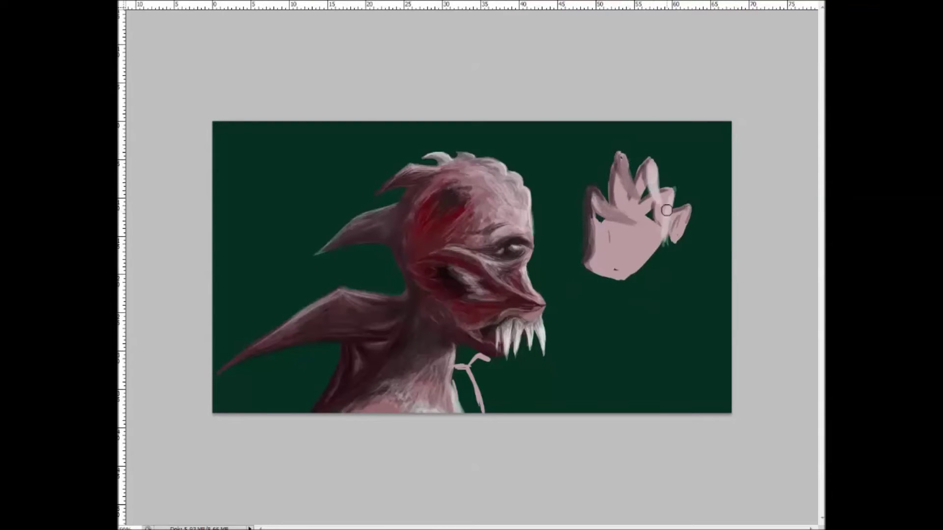
left_click_drag(683, 207, 673, 260)
left_click_drag(592, 197, 609, 275)
left_click_drag(612, 167, 658, 246)
- Add red fingertip accents and shade the palm while lightening the upper fingers
left_click_drag(678, 212, 668, 258)
mouse_move(609, 158)
left_mouse_down()
mouse_move(602, 219)
mouse_move(624, 186)
left_mouse_up()
mouse_move(648, 162)
left_mouse_down()
mouse_move(671, 207)
mouse_move(661, 253)
mouse_move(619, 275)
left_mouse_up()
left_click_drag(612, 160, 614, 238)
mouse_move(662, 212)
left_mouse_down()
mouse_move(661, 241)
mouse_move(638, 255)
mouse_move(601, 258)
left_mouse_up()
left_click_drag(604, 216, 639, 176)
- Fill the gaps between the fingers and extend a pale finger shape right
mouse_move(603, 204)
left_mouse_down()
mouse_move(629, 172)
mouse_move(650, 185)
mouse_move(639, 207)
mouse_move(653, 190)
mouse_move(654, 255)
left_mouse_up()
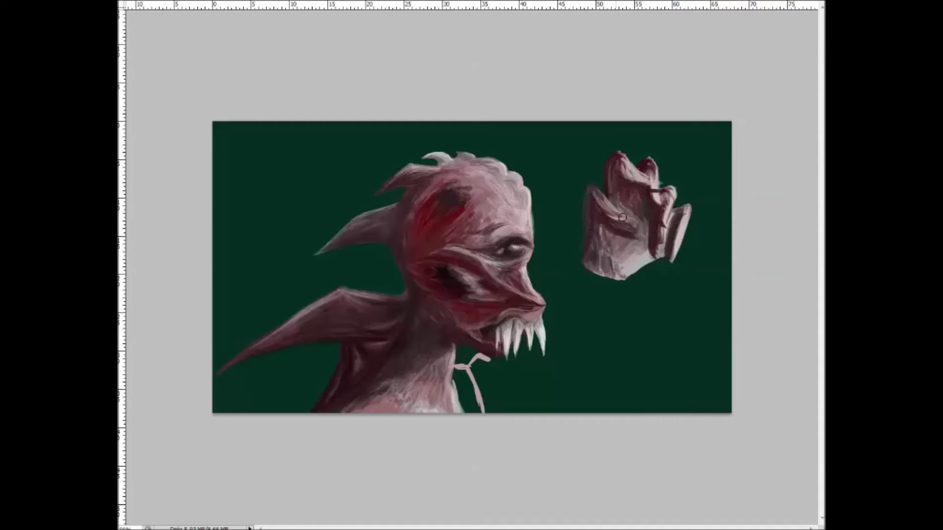
left_click_drag(597, 231, 639, 194)
left_click_drag(658, 256, 658, 226)
mouse_move(649, 191)
left_mouse_down()
mouse_move(682, 188)
mouse_move(604, 207)
left_mouse_up()
- Rework the palm shading and darken the hand's edges and lower palm
mouse_move(599, 240)
left_mouse_down()
mouse_move(634, 216)
mouse_move(631, 230)
left_mouse_up()
left_click_drag(604, 263, 619, 221)
mouse_move(629, 167)
left_mouse_down()
mouse_move(667, 231)
mouse_move(656, 255)
left_mouse_up()
left_click_drag(685, 211, 674, 253)
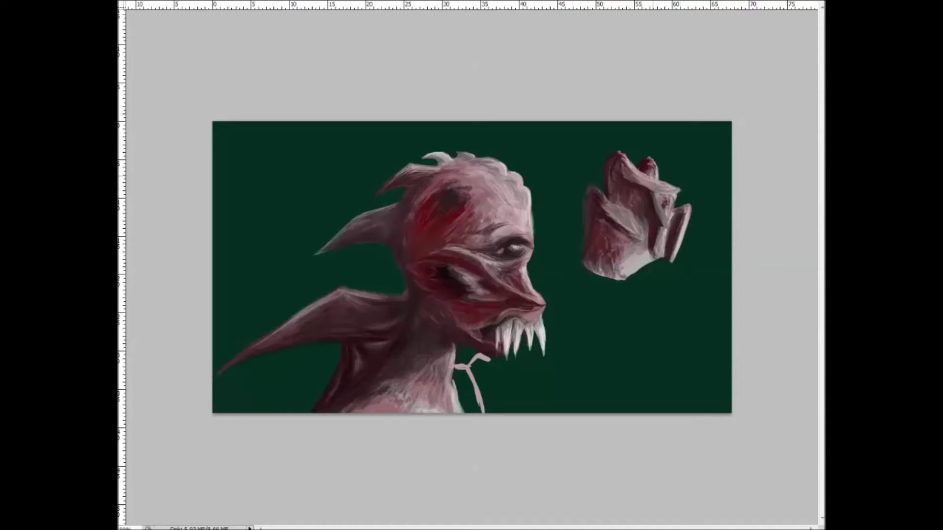
mouse_move(586, 191)
left_mouse_down()
mouse_move(587, 263)
mouse_move(605, 273)
left_mouse_up()
left_click_drag(591, 204, 626, 191)
- Darken the upper fingers, sketch strands toward the hand, and paint over the neck strap
left_click_drag(611, 157, 617, 196)
left_click_drag(537, 238, 584, 263)
left_click_drag(546, 305, 624, 285)
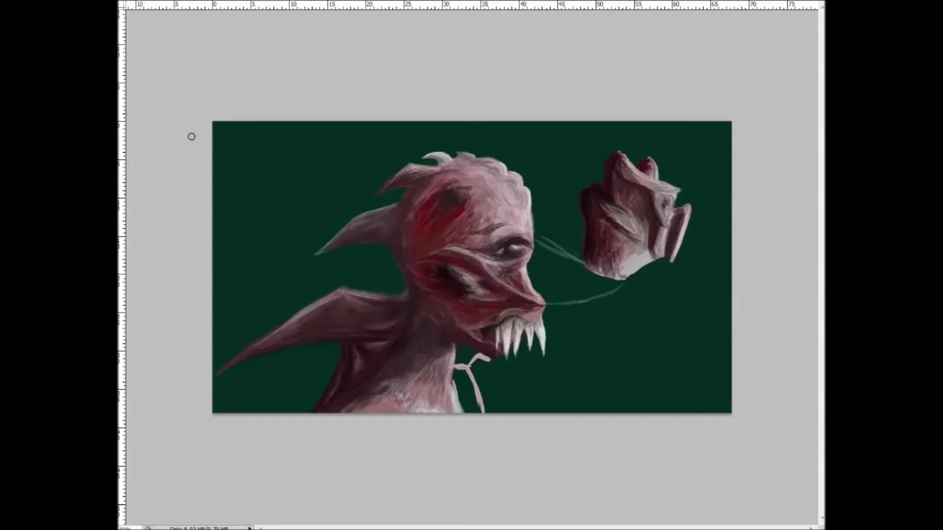
mouse_move(475, 355)
left_mouse_down()
mouse_move(459, 410)
mouse_move(472, 413)
mouse_move(456, 348)
left_mouse_up()
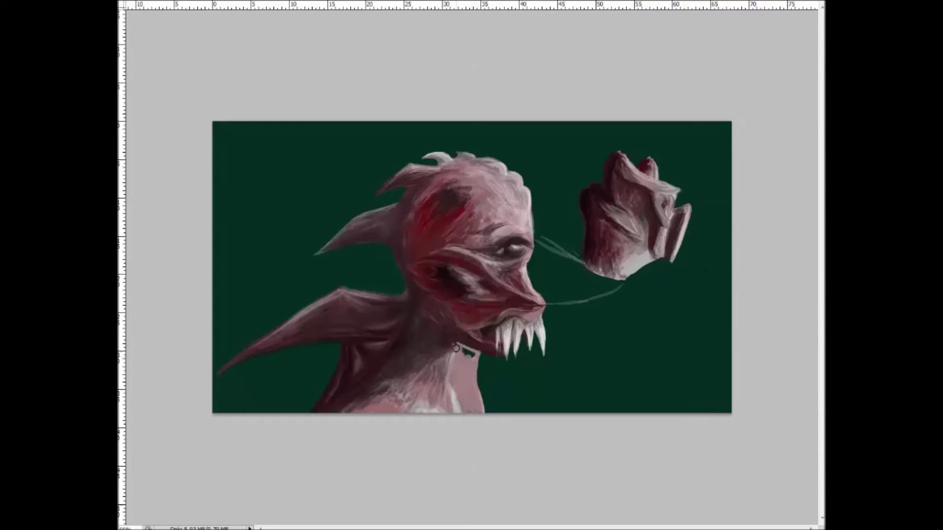
mouse_move(455, 380)
left_mouse_down()
mouse_move(460, 359)
mouse_move(423, 393)
left_mouse_up()
mouse_move(462, 350)
left_mouse_down()
mouse_move(479, 412)
mouse_move(443, 395)
left_mouse_up()
- Enlarge the hand and move it right and down, then darken the mouth-to-hand strands
key("ctrl+t")
left_click_drag(693, 280, 727, 324)
key("Return")
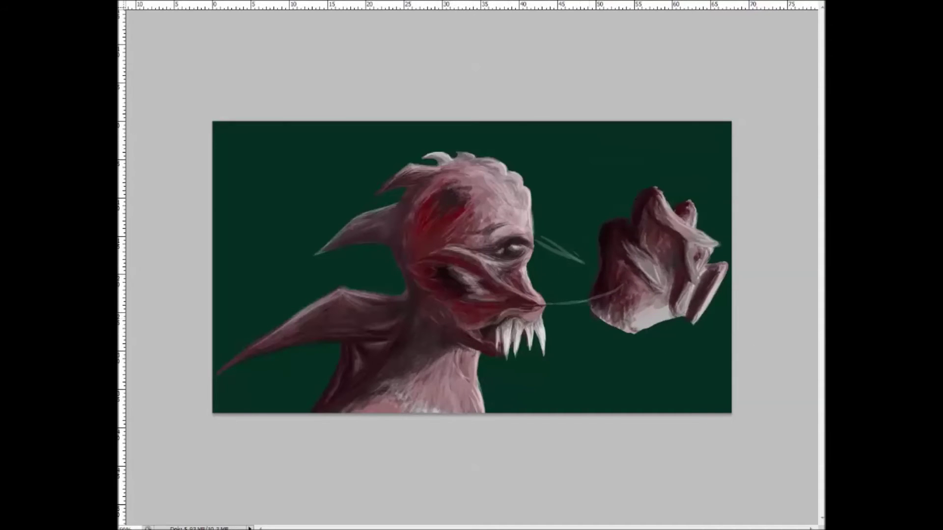
left_click_drag(540, 241, 582, 265)
mouse_move(538, 295)
left_mouse_down()
mouse_move(619, 309)
mouse_move(530, 268)
mouse_move(553, 280)
left_mouse_up()
mouse_move(560, 289)
left_mouse_down()
mouse_move(621, 334)
mouse_move(634, 331)
left_mouse_up()
left_click_drag(541, 256, 594, 314)
- Paint an arm joining mouth and hand, with pinkish highlights and redder shading
mouse_move(540, 275)
left_mouse_down()
mouse_move(579, 265)
mouse_move(541, 246)
mouse_move(579, 270)
mouse_move(599, 324)
mouse_move(644, 330)
mouse_move(619, 319)
left_mouse_up()
mouse_move(535, 229)
left_mouse_down()
mouse_move(579, 261)
mouse_move(605, 326)
left_mouse_up()
left_click_drag(540, 240, 573, 276)
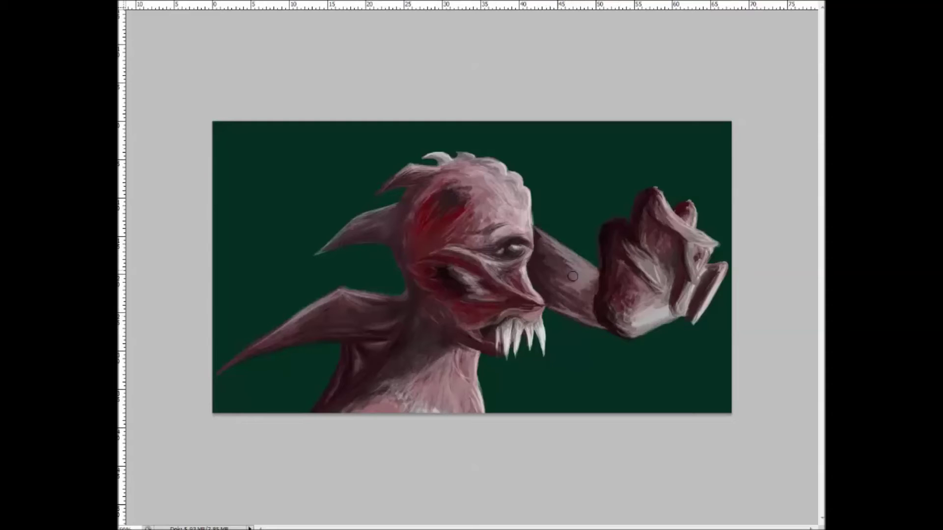
left_click_drag(543, 238, 582, 282)
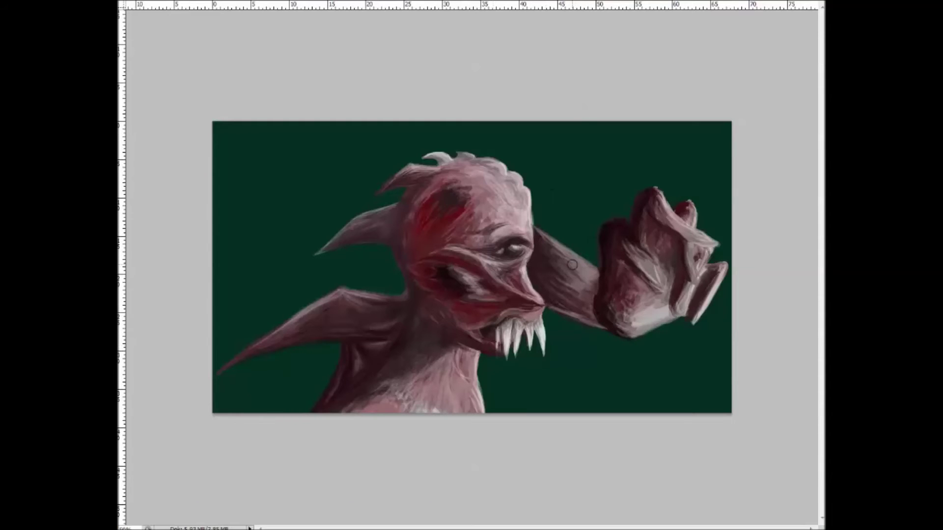
left_click_drag(464, 348, 465, 378)
left_click_drag(550, 274, 590, 304)
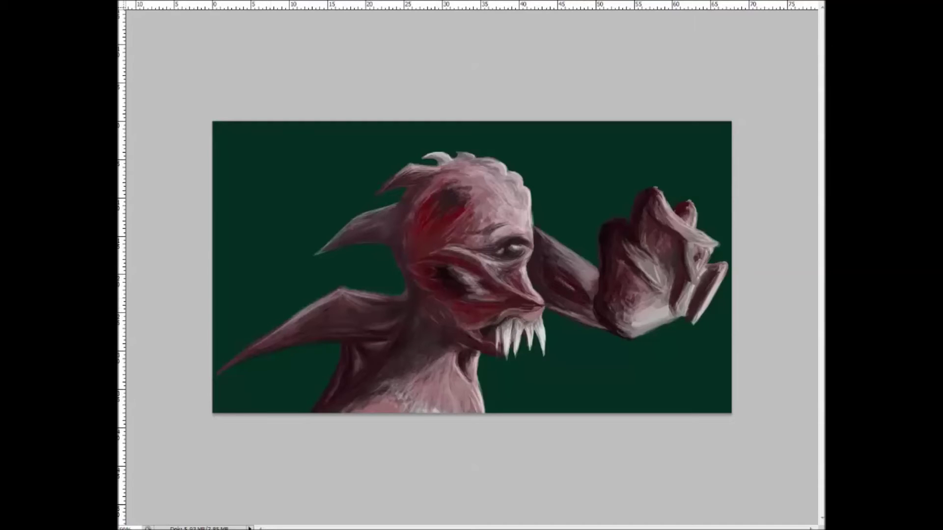
left_click_drag(614, 290, 653, 334)
left_click_drag(546, 238, 570, 262)
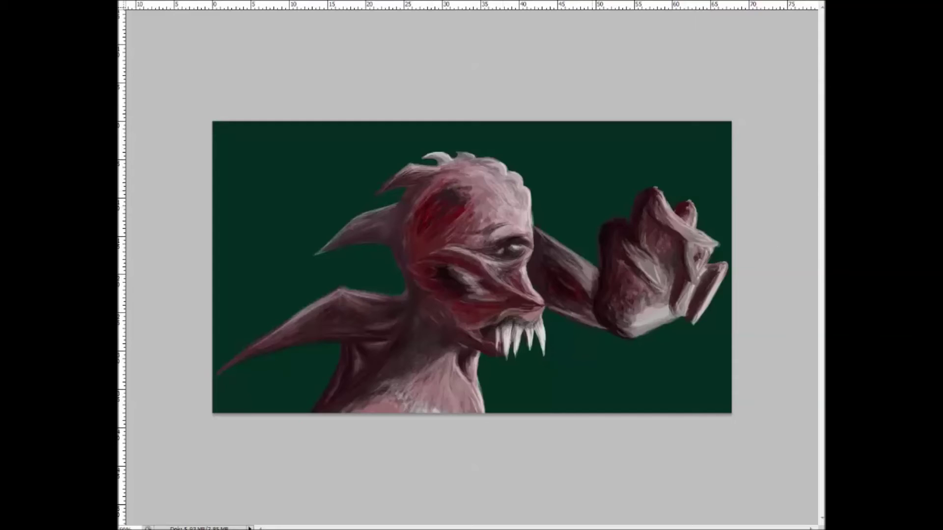
- Try darkening the background edges, undo it, and smooth the shading across fingers and palm
mouse_move(235, 125)
left_mouse_down()
mouse_move(215, 186)
mouse_move(227, 329)
left_mouse_up()
left_click_drag(634, 129, 712, 196)
key("ctrl+alt+z")
key("ctrl+alt+z")
left_click_drag(631, 307, 671, 334)
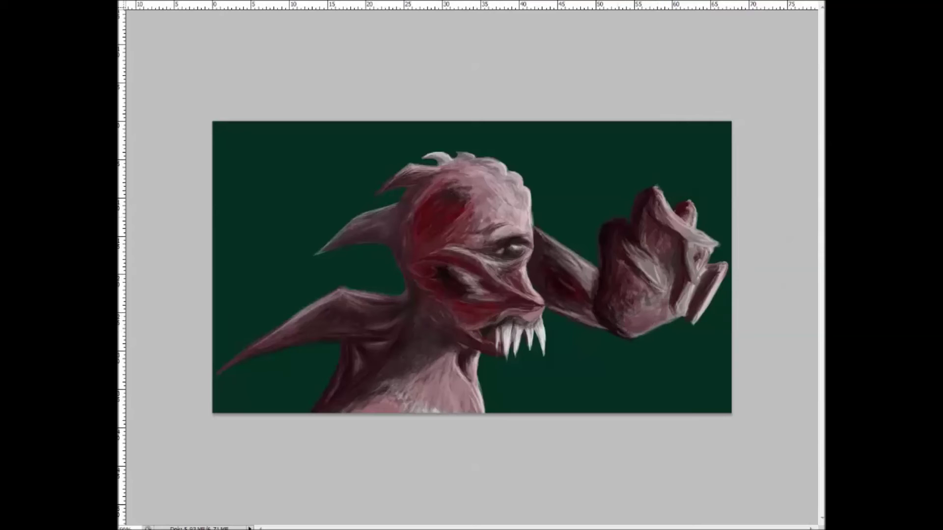
left_click_drag(643, 272, 697, 236)
left_click_drag(712, 280, 653, 319)
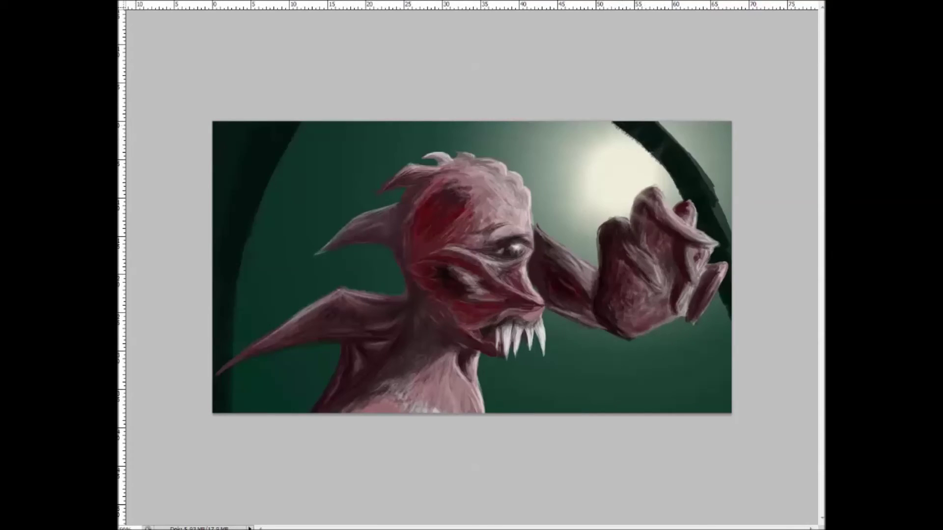
- Fill the corners outside the arch and paint light grey bands along its right and left sides
left_click_drag(713, 129, 723, 179)
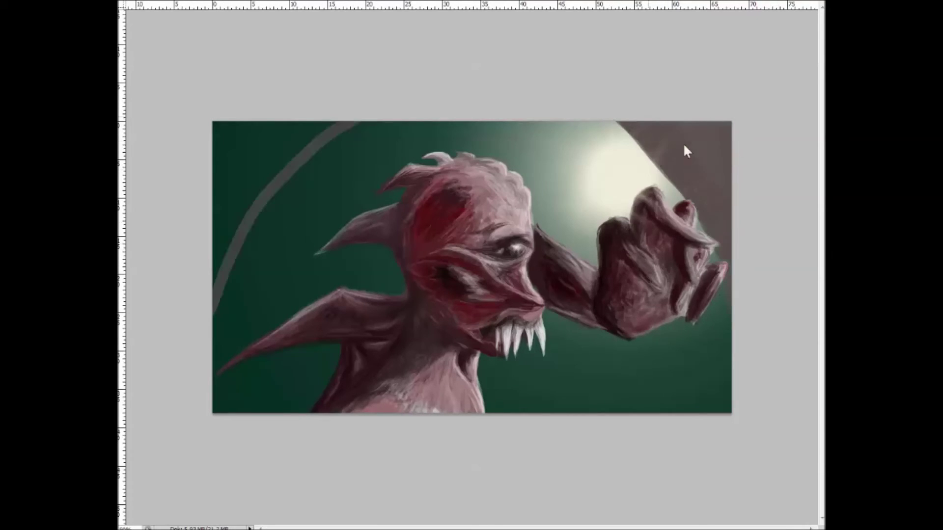
left_click_drag(226, 132, 211, 320)
left_click_drag(660, 151, 732, 295)
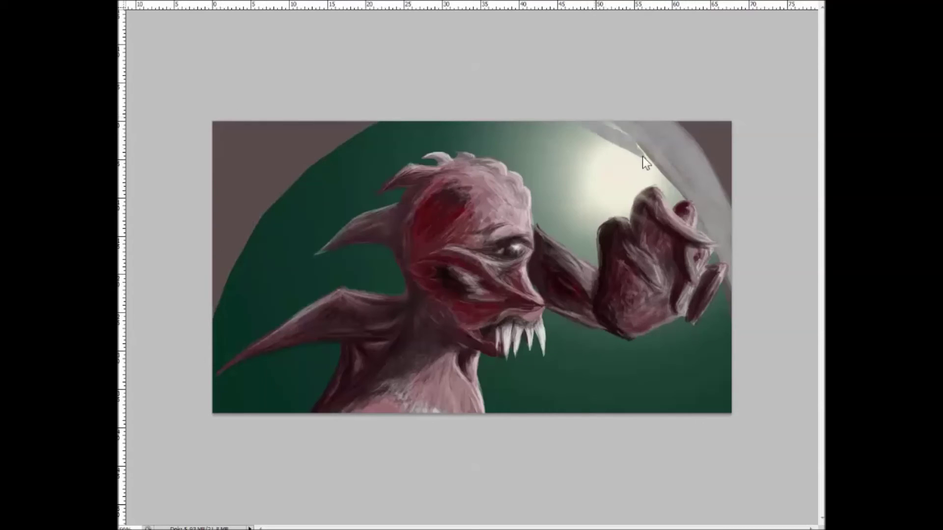
left_click_drag(585, 119, 727, 376)
left_click_drag(727, 344, 639, 127)
left_click_drag(724, 177, 707, 125)
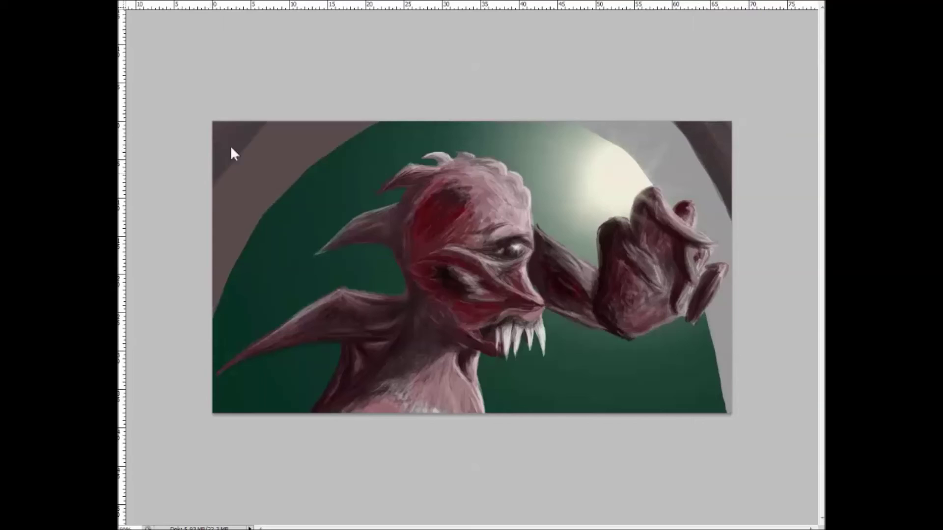
left_click_drag(361, 126, 220, 300)
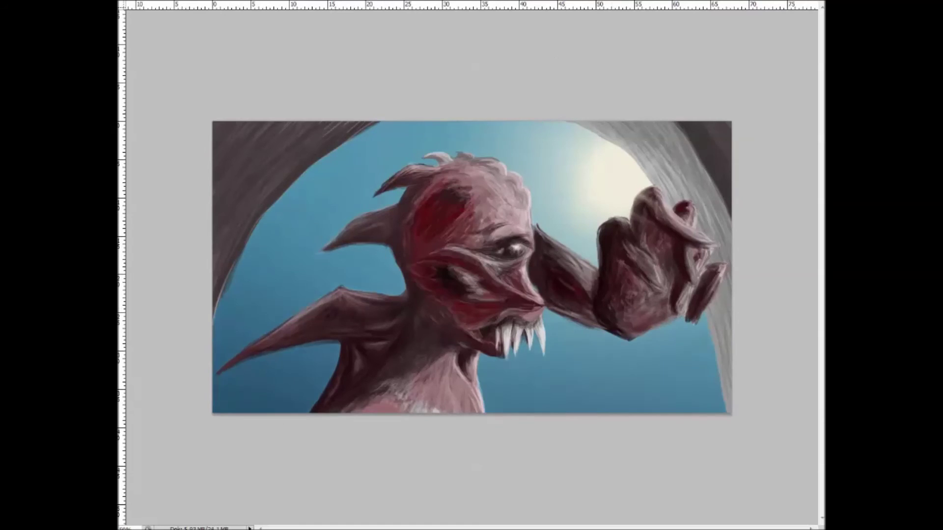
- Darken the creature's lower torso and trim its edge with lighter blue sky
left_click_drag(353, 386, 420, 399)
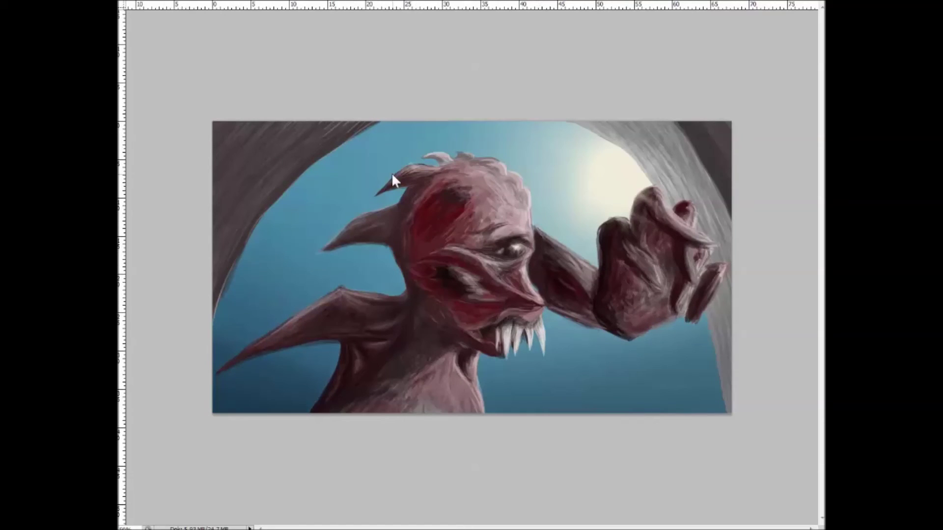
mouse_move(336, 343)
left_mouse_down()
mouse_move(285, 385)
mouse_move(327, 390)
left_mouse_up()
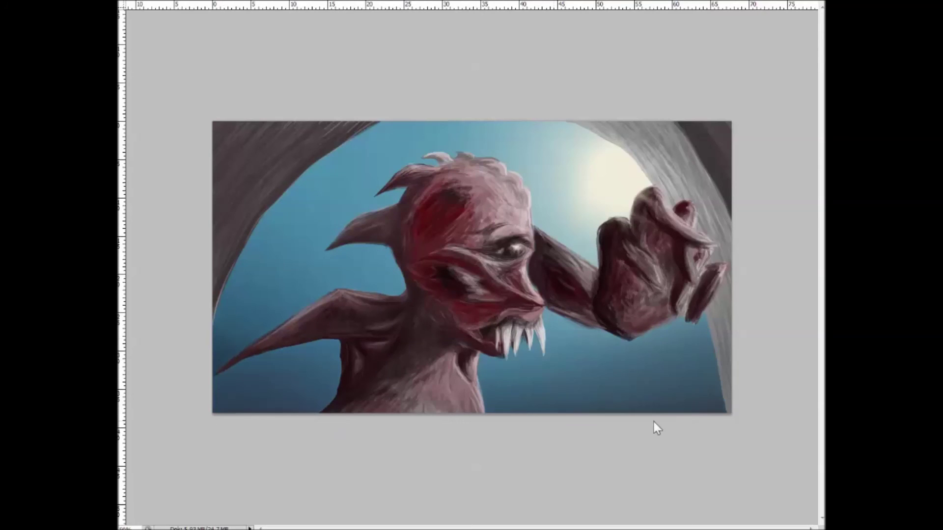